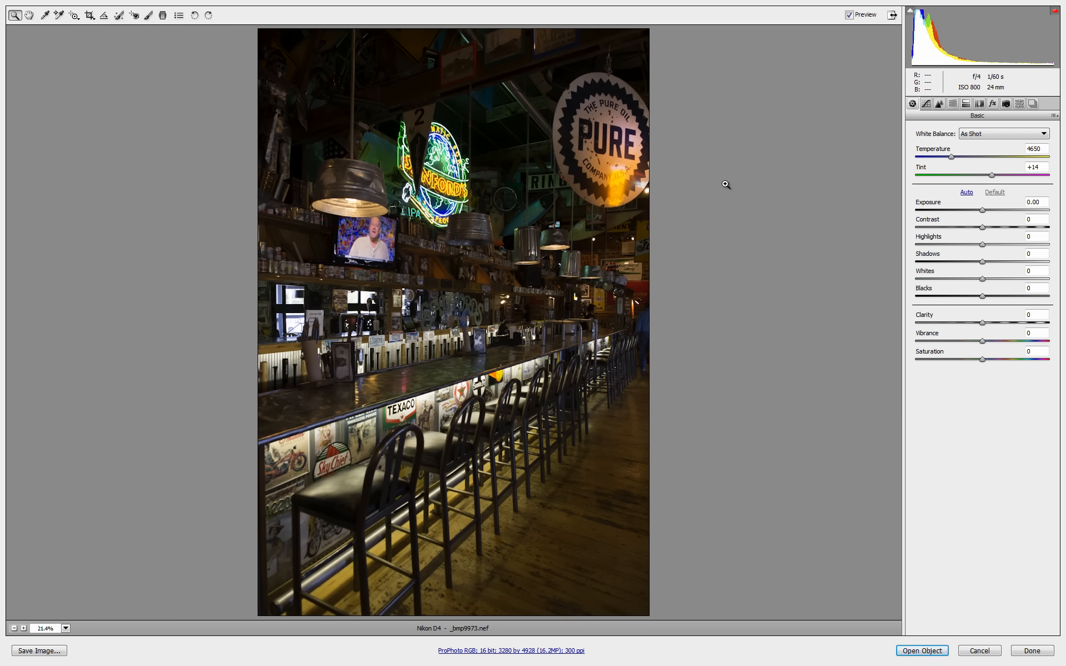
- Apply the D4 Vivid preset to the bar photo and check it with the preview off and on
{"action": "left_click", "coordinate": [1020, 104]}
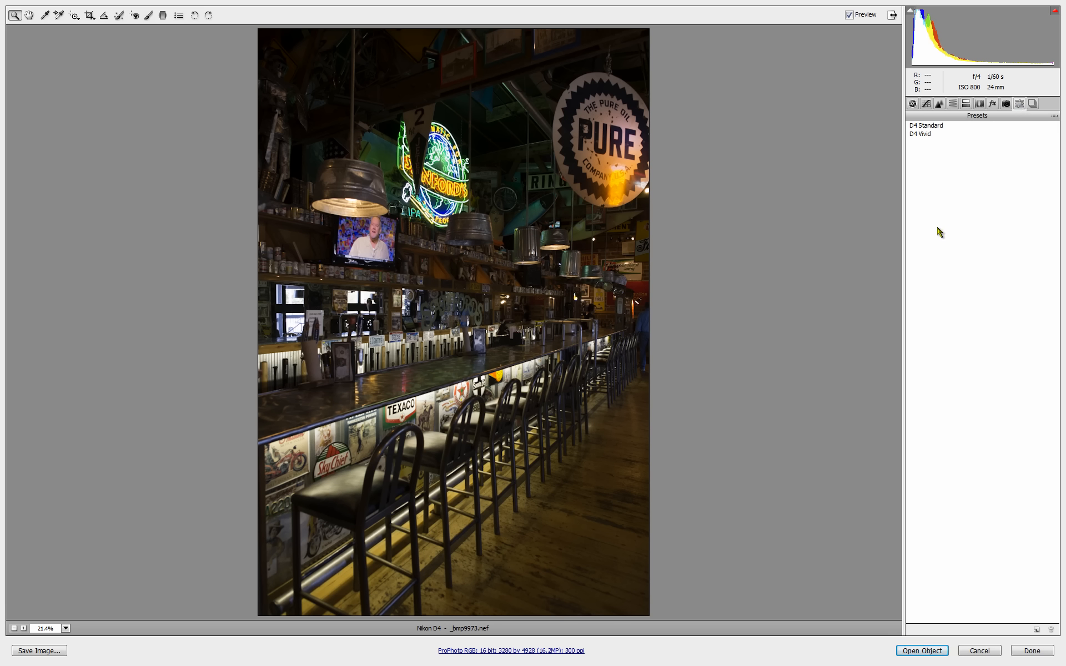
{"action": "left_click", "coordinate": [921, 135]}
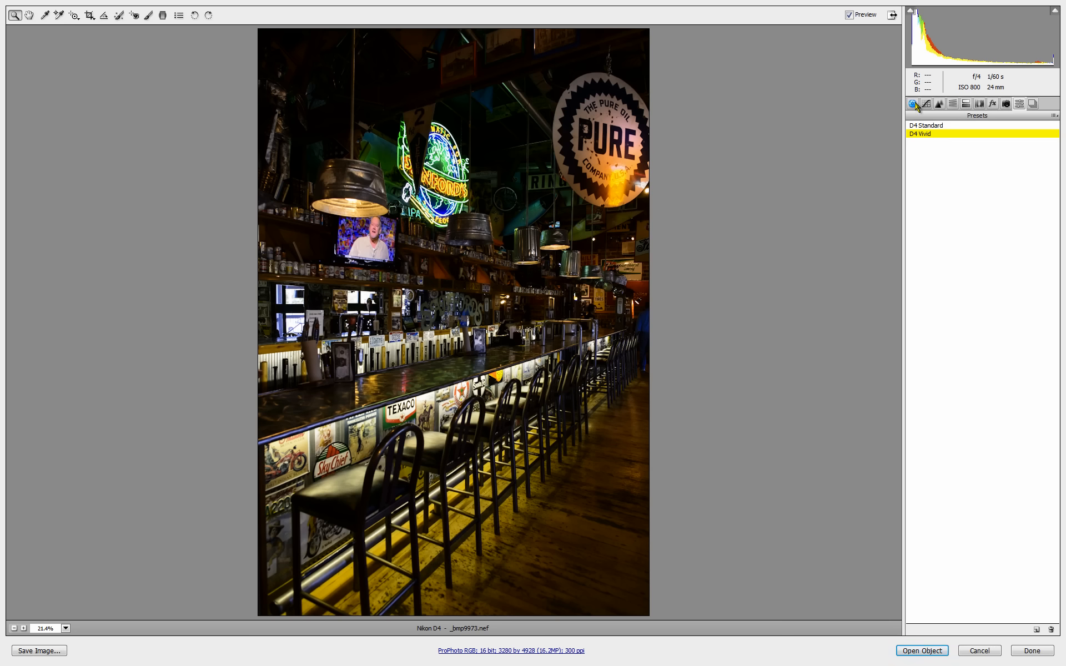
{"action": "left_click", "coordinate": [849, 15]}
{"action": "left_click", "coordinate": [849, 15]}
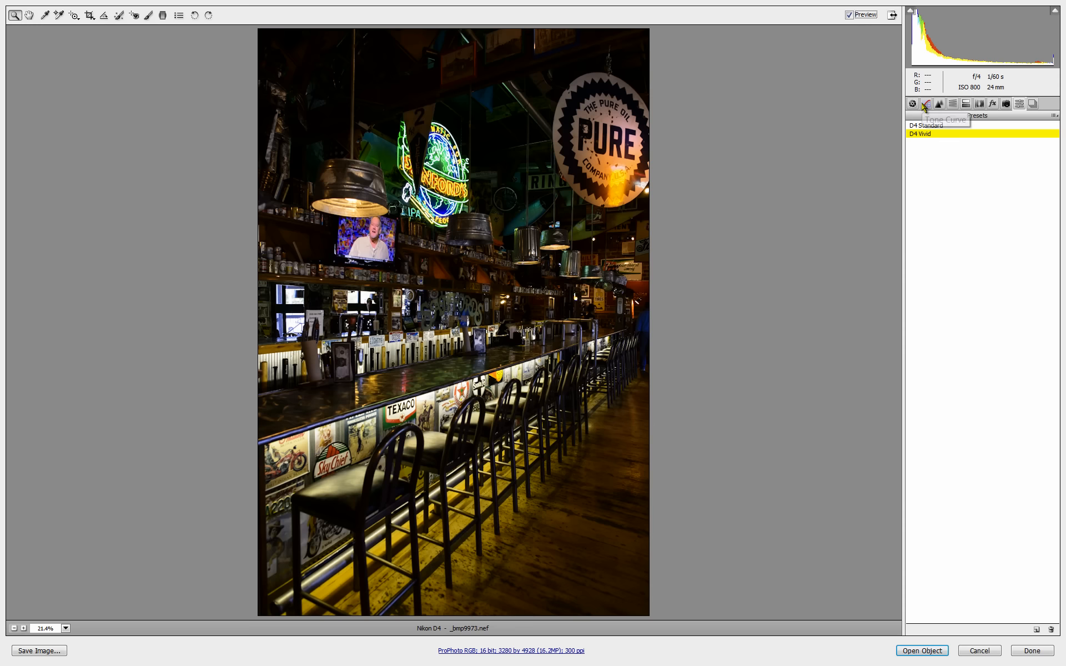
- Set Shadows to +86 in the Basic adjustments and compare the image before and after
{"action": "left_click", "coordinate": [913, 105]}
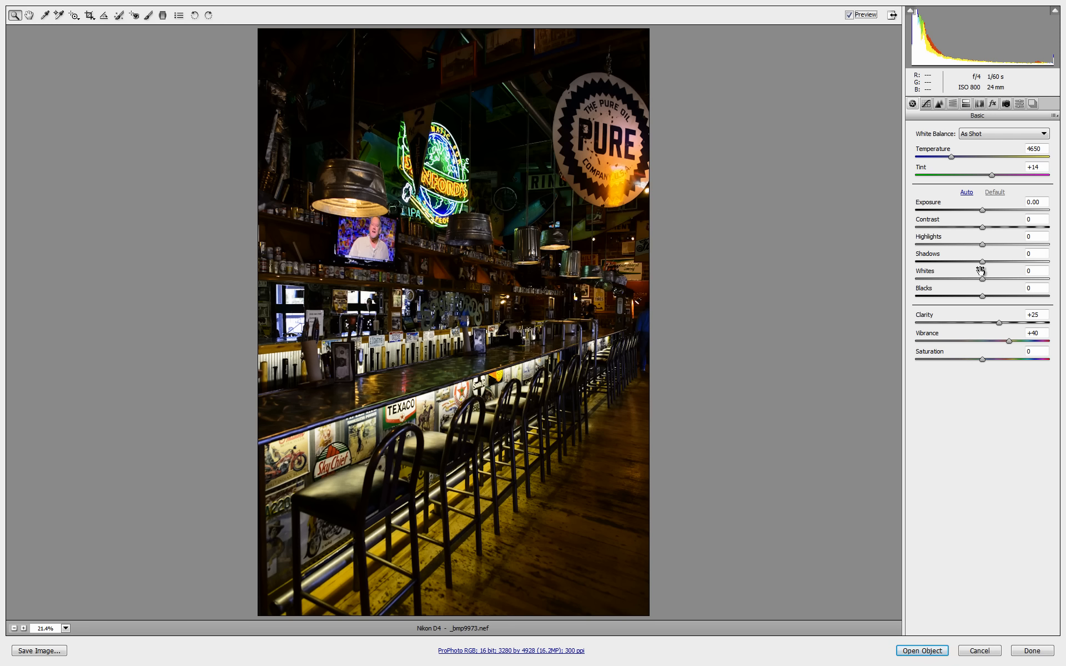
{"action": "left_click_drag", "start_coordinate": [982, 266], "coordinate": [1039, 265]}
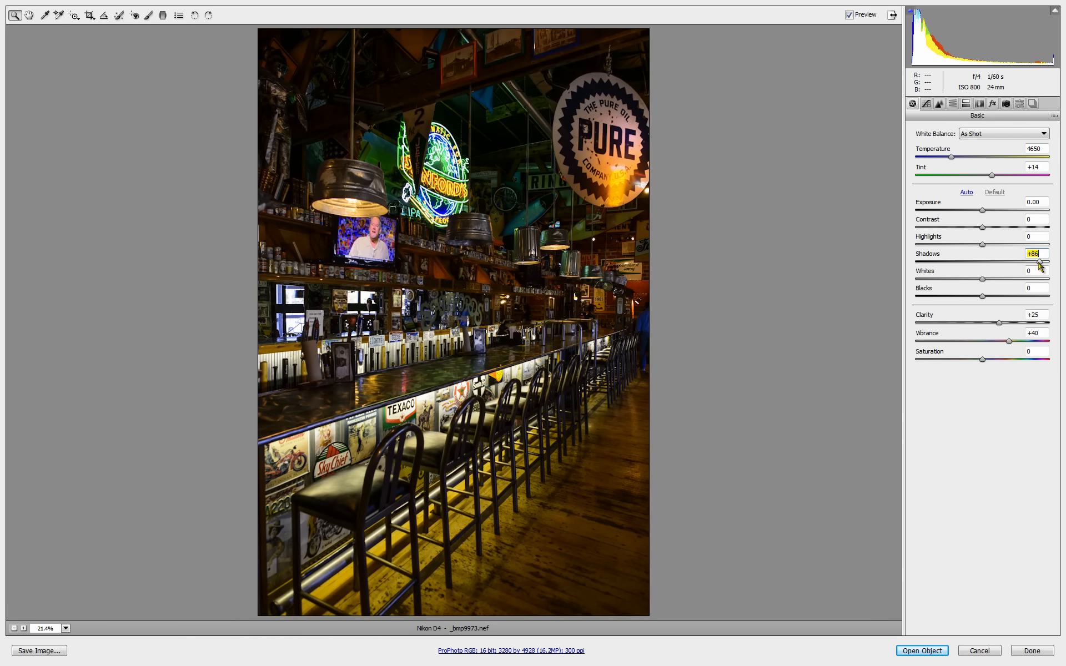
{"action": "left_click", "coordinate": [850, 15]}
{"action": "left_click", "coordinate": [850, 15]}
{"action": "left_click", "coordinate": [850, 15]}
{"action": "left_click", "coordinate": [850, 15]}
- Lower Highlights to -51 and compare the adjusted photo with the original settings
{"action": "left_click_drag", "start_coordinate": [983, 245], "coordinate": [931, 244]}
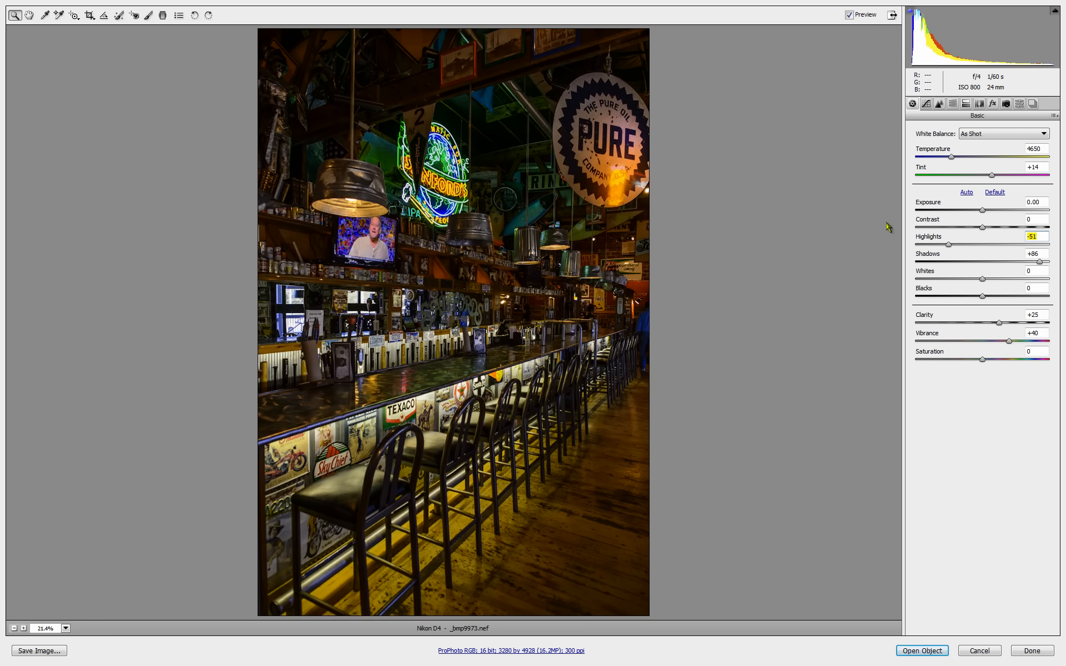
{"action": "left_click", "coordinate": [849, 15]}
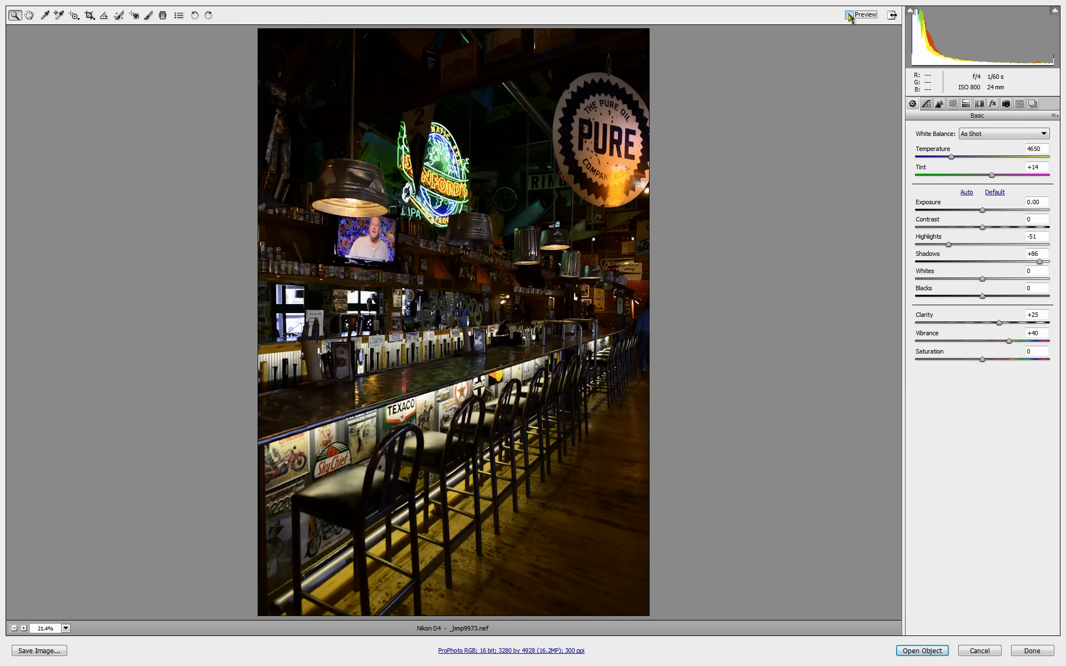
{"action": "left_click", "coordinate": [849, 15]}
{"action": "left_click", "coordinate": [849, 16]}
{"action": "left_click", "coordinate": [849, 15]}
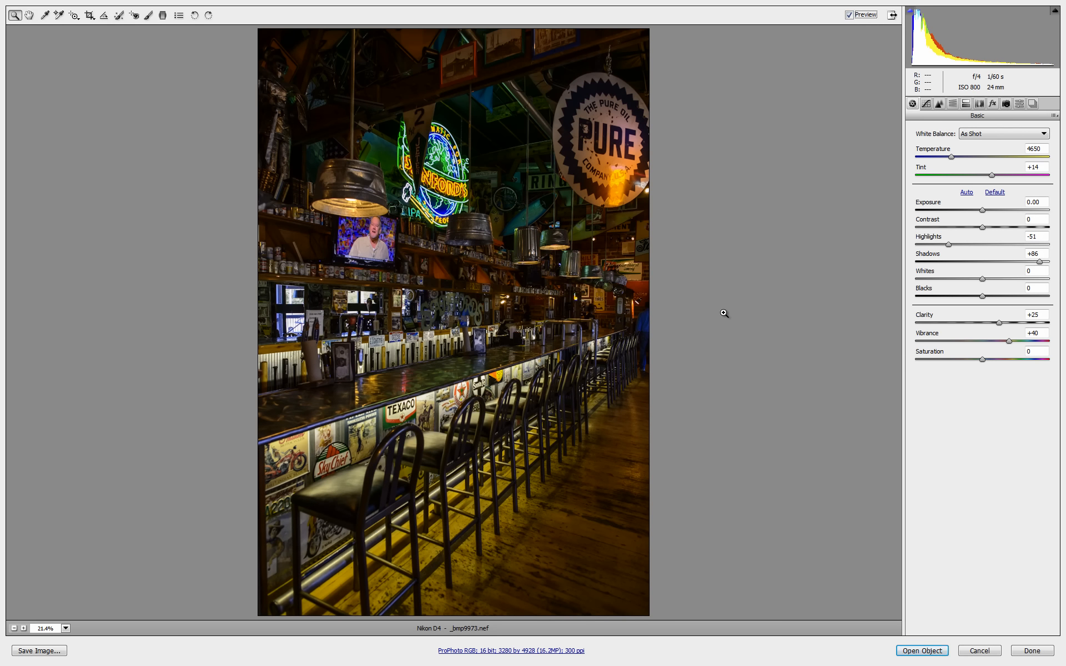
- Set Blacks to -22 and toggle the preview to compare before and after
{"action": "left_click", "coordinate": [982, 295]}
{"action": "left_click_drag", "start_coordinate": [982, 298], "coordinate": [967, 297]}
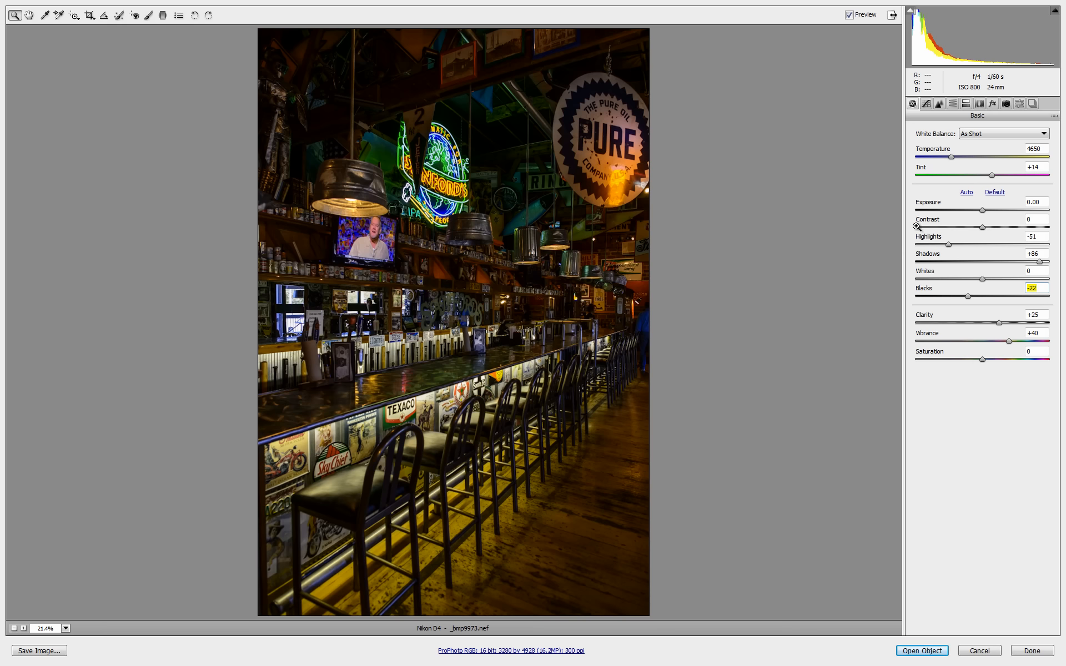
{"action": "left_click", "coordinate": [849, 15]}
{"action": "left_click", "coordinate": [850, 15]}
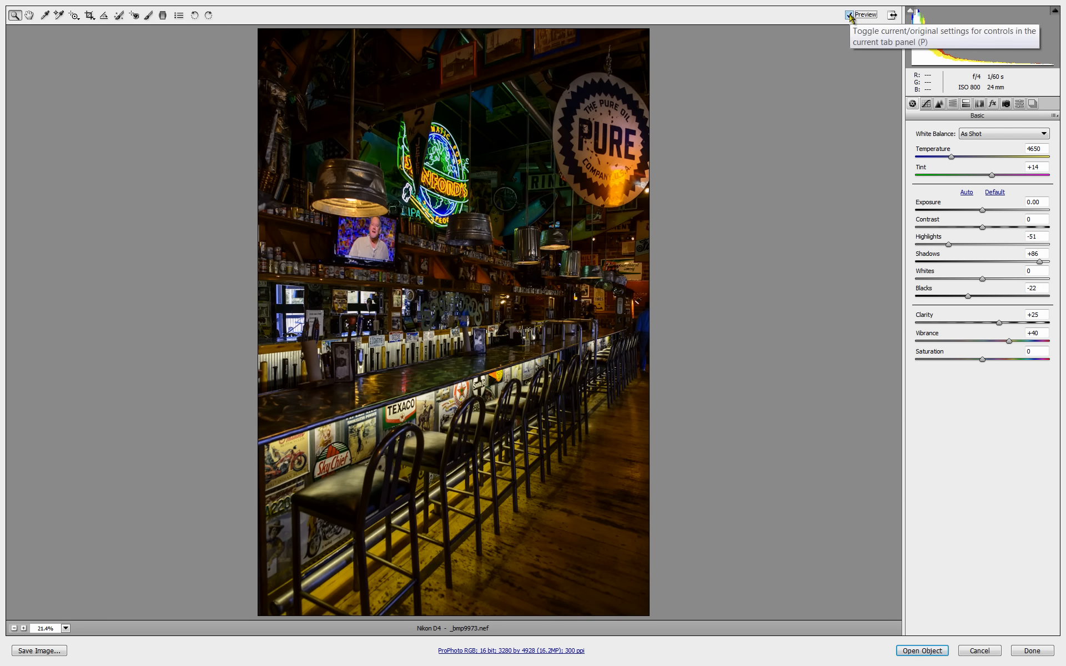
{"action": "left_click", "coordinate": [850, 15]}
{"action": "left_click", "coordinate": [850, 16]}
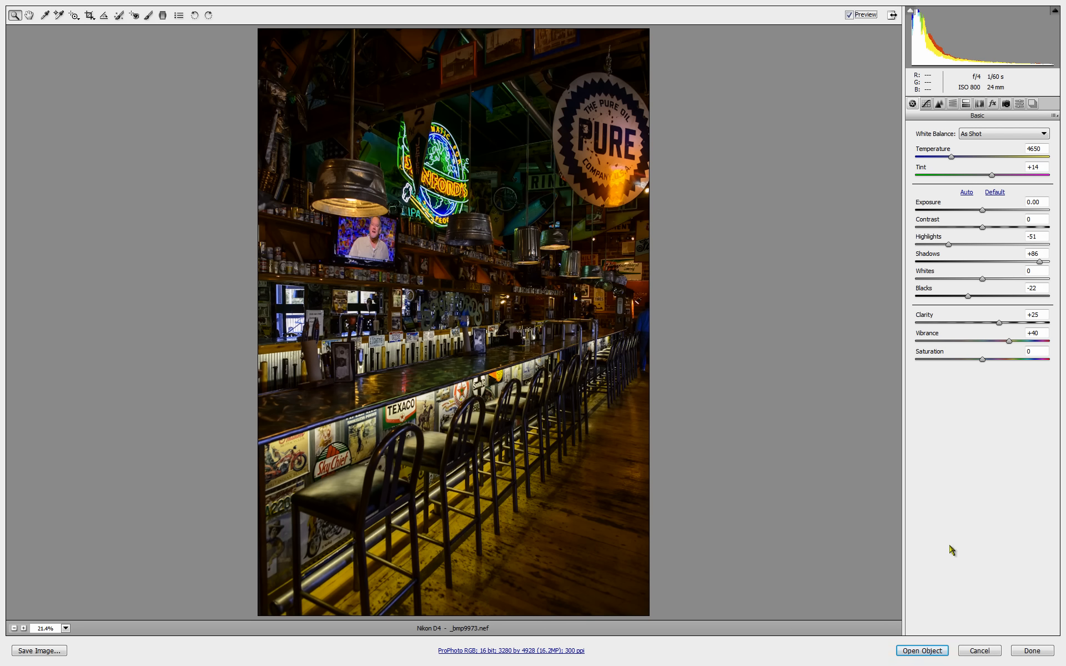
- Open the developed raw photo as a smart object in Photoshop, fitted to the window, and duplicate its layer
{"action": "left_click", "coordinate": [921, 652]}
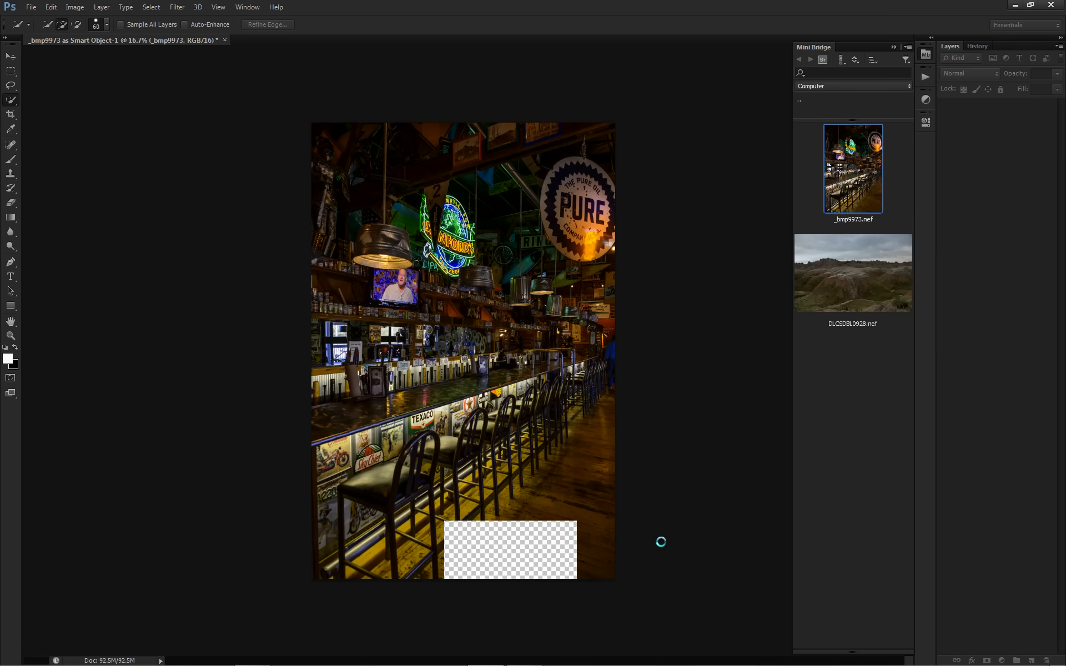
{"action": "key", "text": "ctrl+0"}
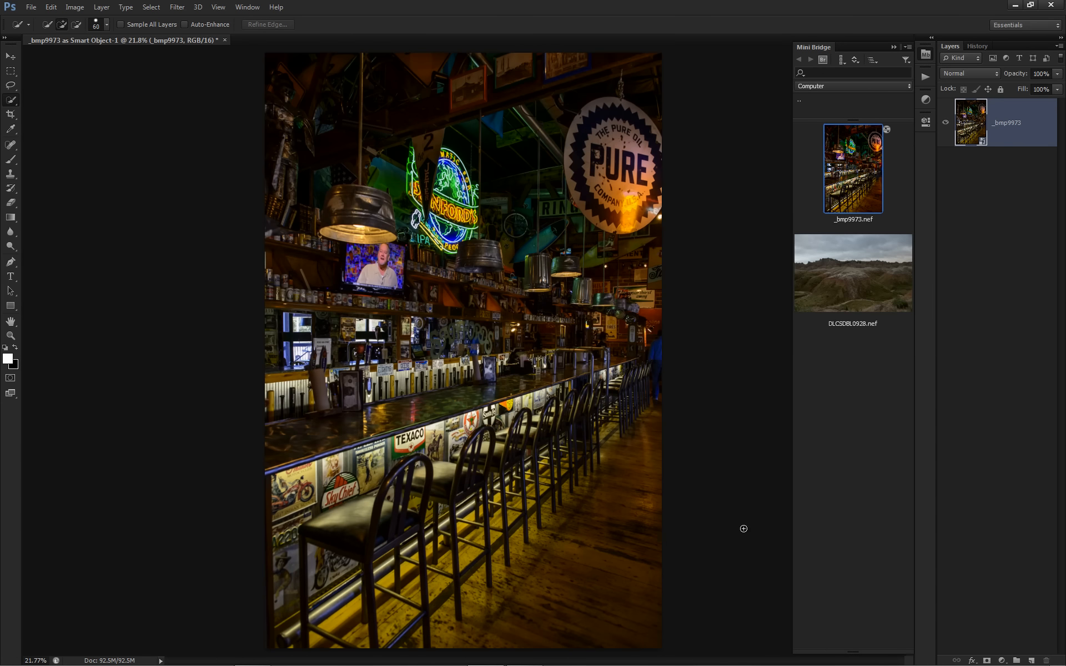
{"action": "key", "text": "ctrl+j"}
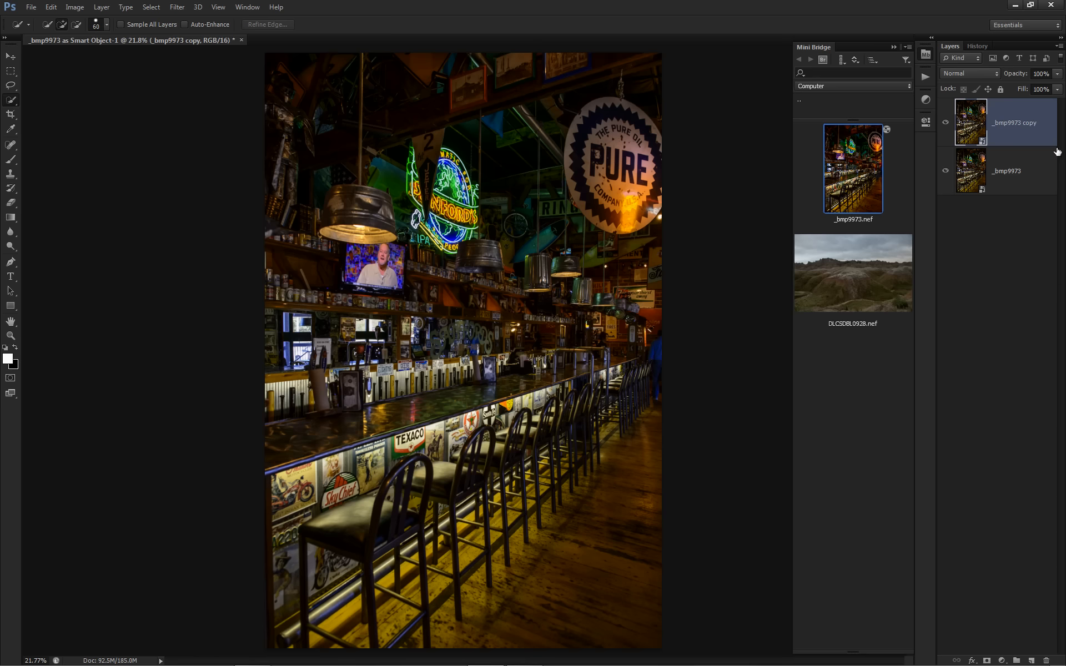
- Rasterize the duplicated _bmp9973 copy layer
{"action": "left_click", "coordinate": [1030, 121]}
{"action": "right_click", "coordinate": [1029, 121]}
{"action": "left_click", "coordinate": [924, 244]}
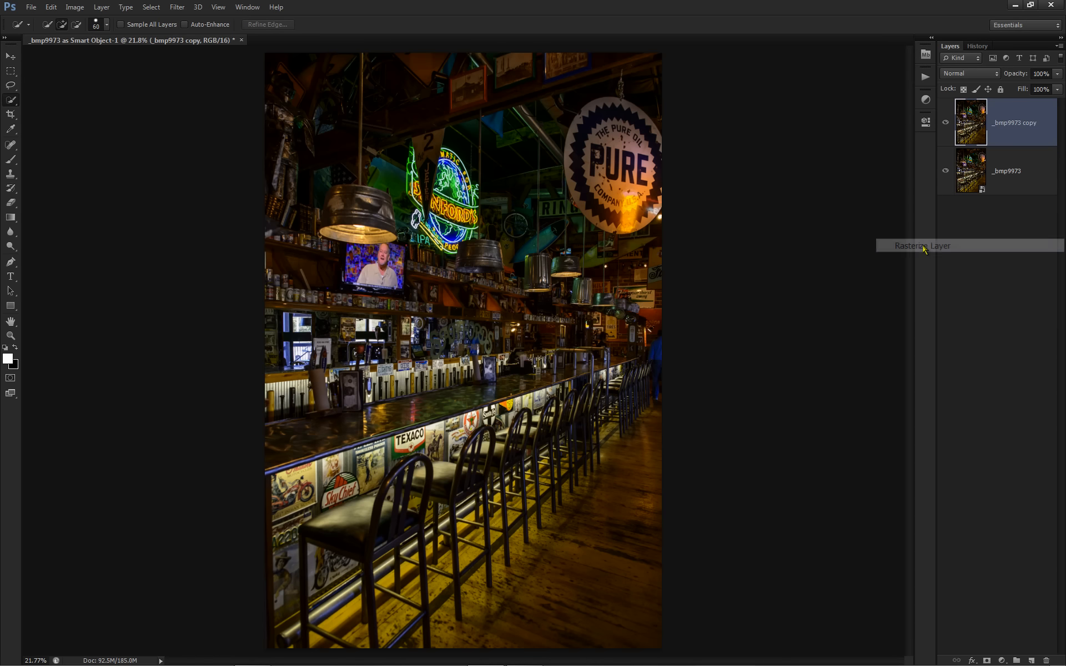
- Open the rasterized copy in Color Efex Pro 4, set Glow to 50% in Glamour Glow, and compare the effect off and on
{"action": "left_click", "coordinate": [177, 7]}
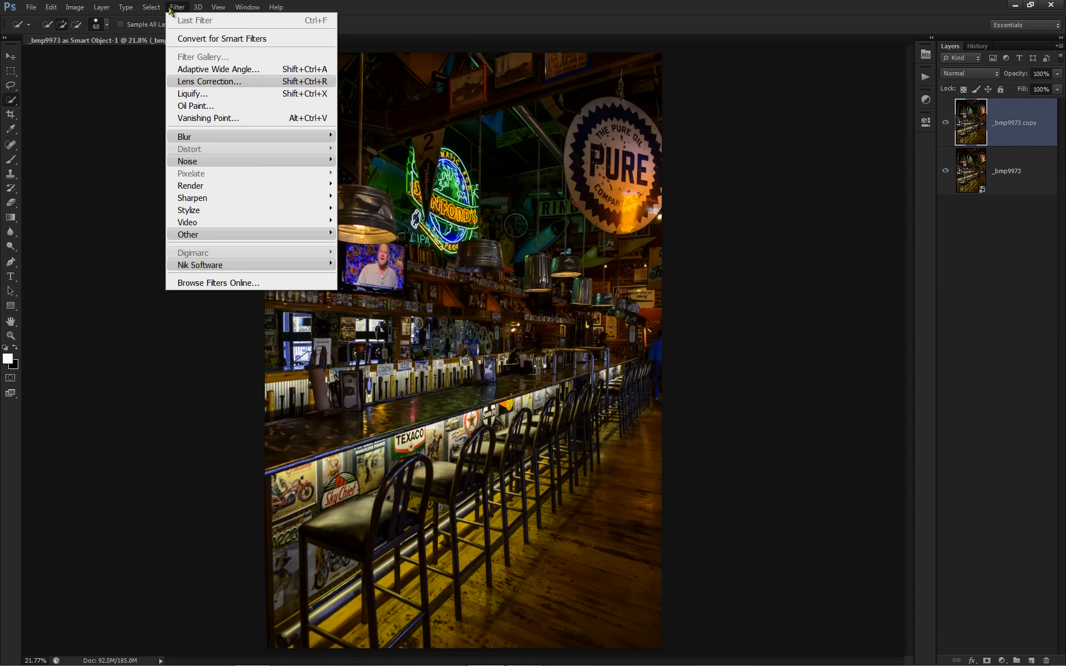
{"action": "mouse_move", "coordinate": [282, 265]}
{"action": "left_click", "coordinate": [366, 263]}
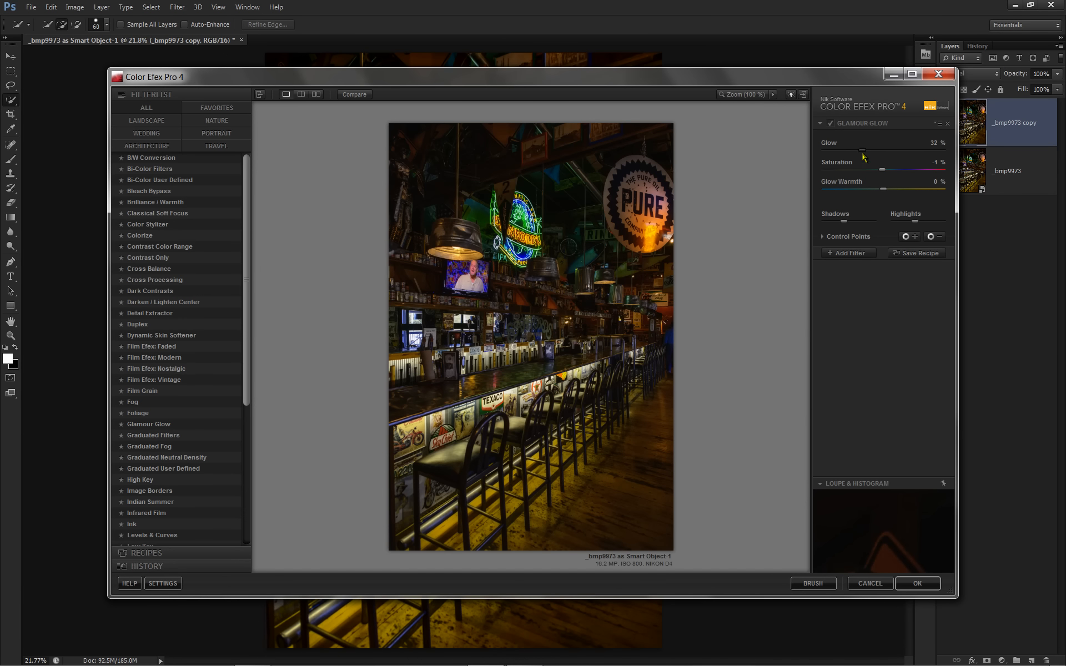
{"action": "mouse_move", "coordinate": [863, 156]}
{"action": "left_mouse_down"}
{"action": "mouse_move", "coordinate": [898, 155]}
{"action": "mouse_move", "coordinate": [883, 155]}
{"action": "left_mouse_up"}
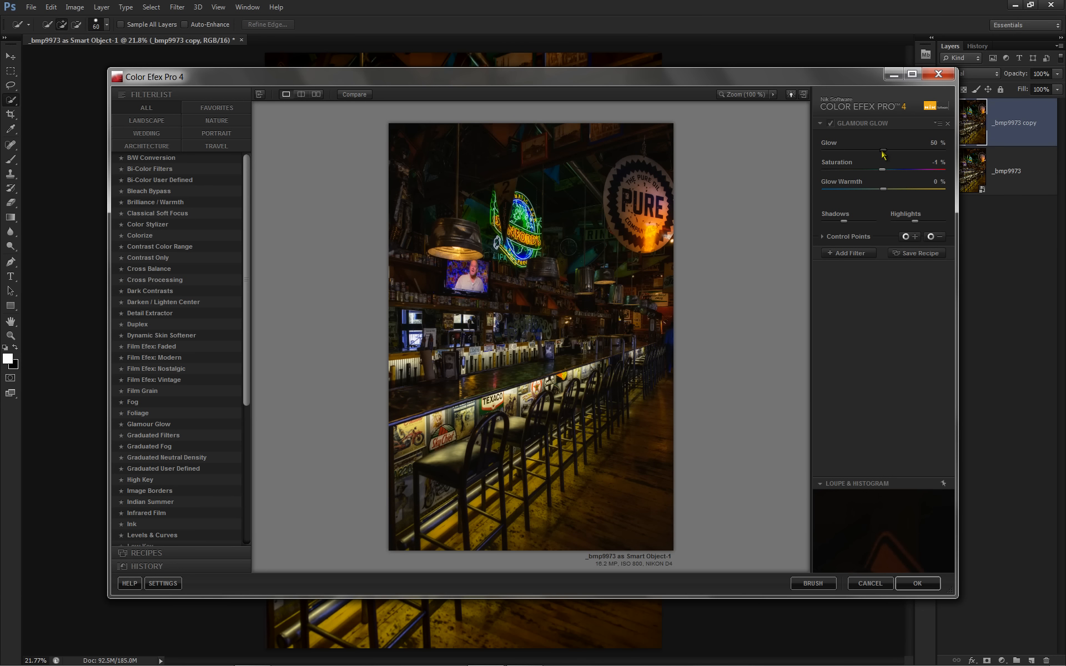
{"action": "left_click", "coordinate": [833, 123]}
{"action": "left_click", "coordinate": [833, 122]}
- Raise the Glamour Glow highlights protection slightly, set Shadows to 24%, compare the effect off and on, and apply the filter
{"action": "mouse_move", "coordinate": [915, 225]}
{"action": "left_click_drag", "start_coordinate": [916, 223], "coordinate": [921, 224]}
{"action": "left_click_drag", "start_coordinate": [843, 224], "coordinate": [836, 226]}
{"action": "left_click", "coordinate": [831, 123]}
{"action": "left_click", "coordinate": [831, 123]}
{"action": "left_click", "coordinate": [917, 583]}
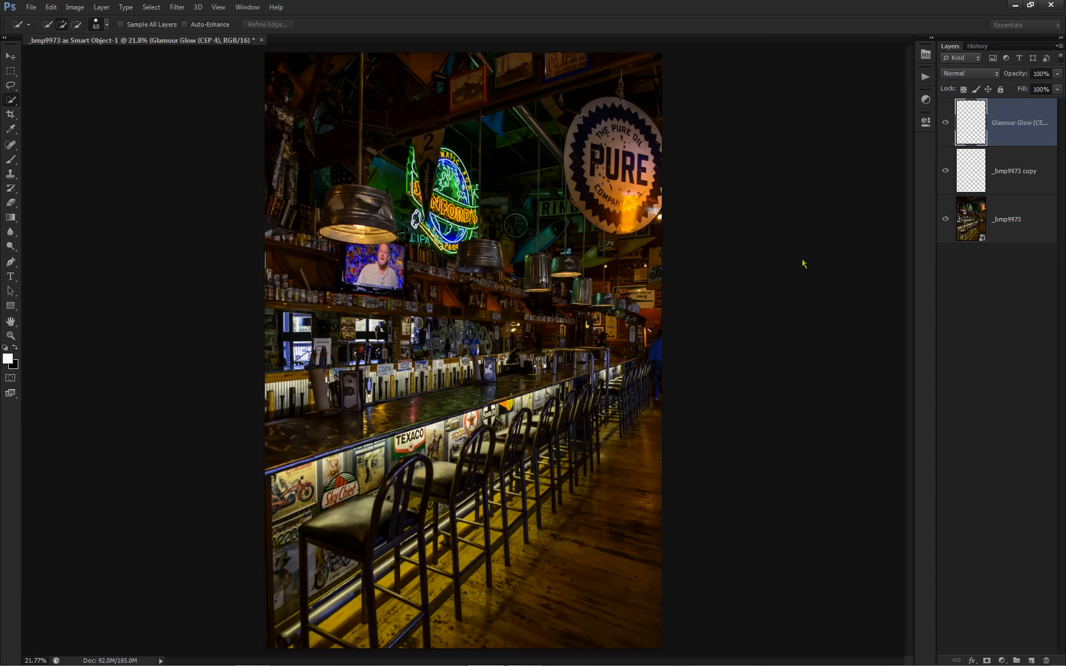
- Add a Levels adjustment layer above the glow layer with the black input point raised slightly, and compare with the base layer
{"action": "left_click", "coordinate": [924, 101]}
{"action": "left_click", "coordinate": [845, 121]}
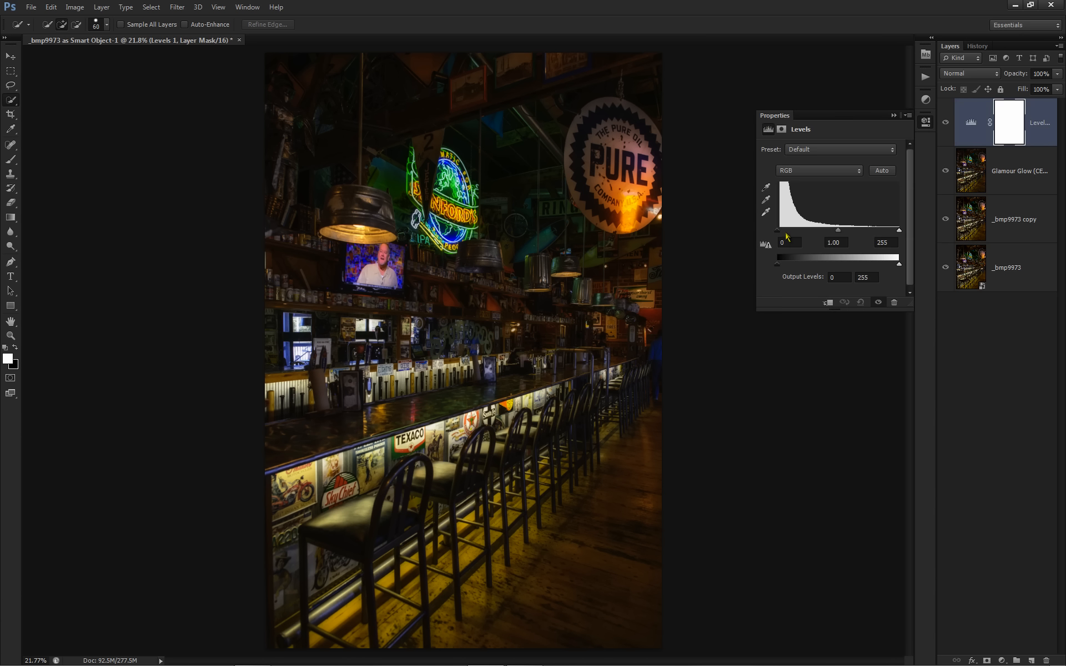
{"action": "left_click_drag", "start_coordinate": [777, 230], "coordinate": [779, 231]}
{"action": "left_click", "coordinate": [931, 127]}
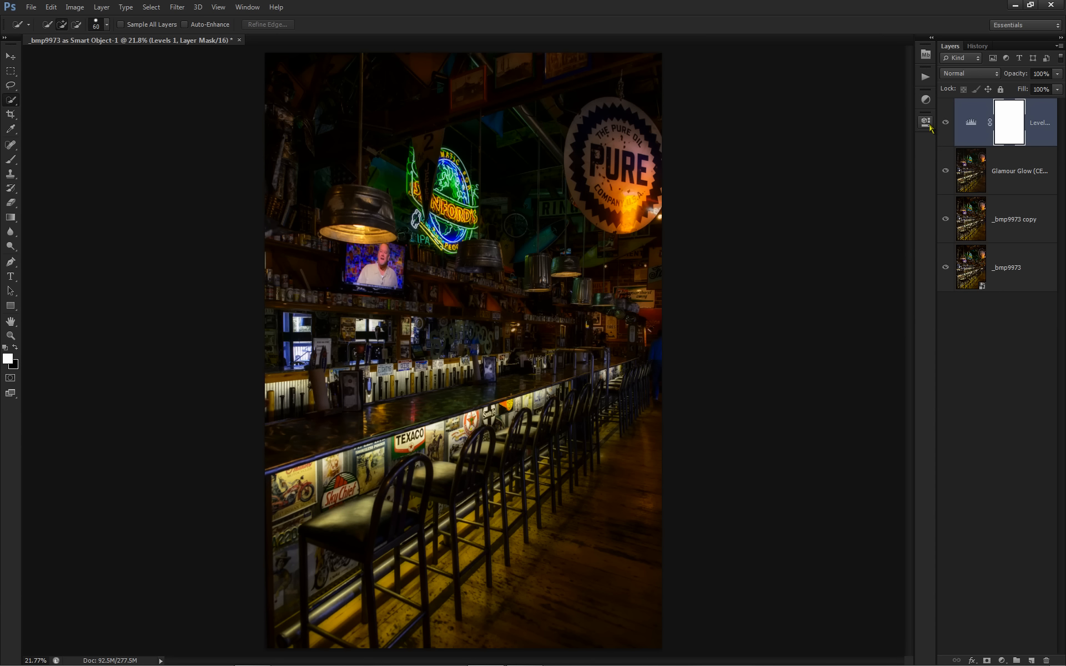
{"action": "left_click", "coordinate": [946, 268], "text": "alt"}
{"action": "left_click", "coordinate": [945, 268], "text": "alt"}
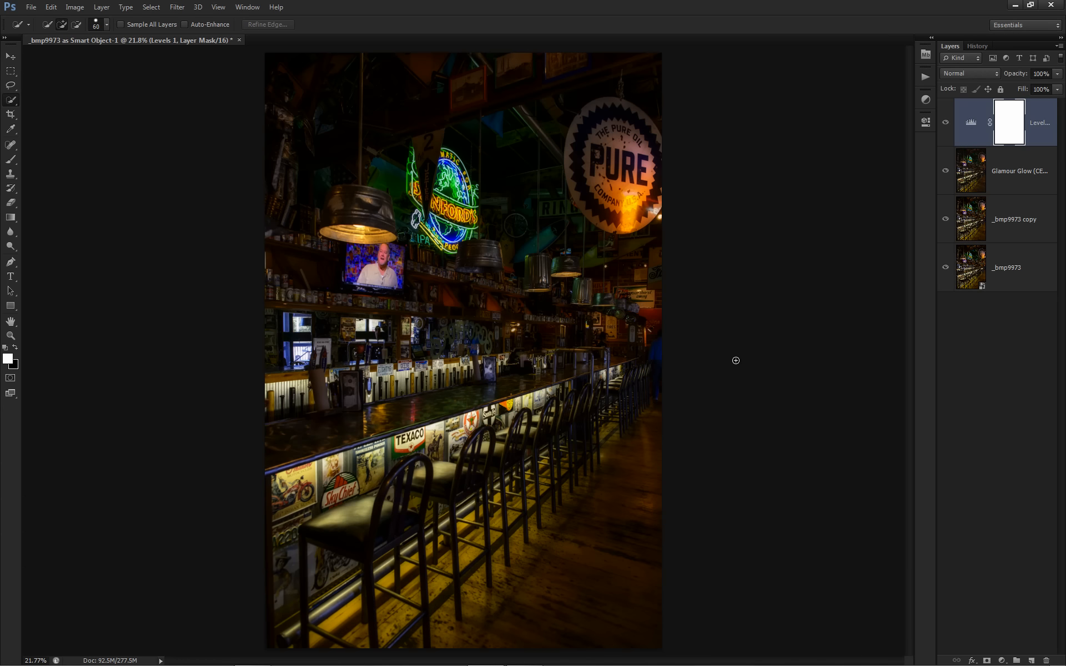